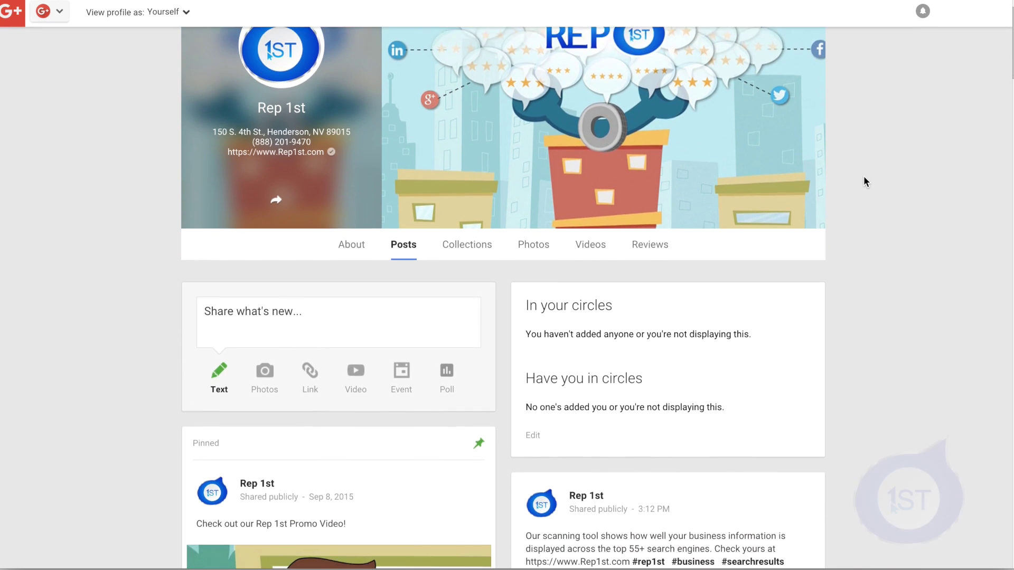
pyautogui.scroll(-4, 865, 175)
pyautogui.scroll(-4, 865, 175)
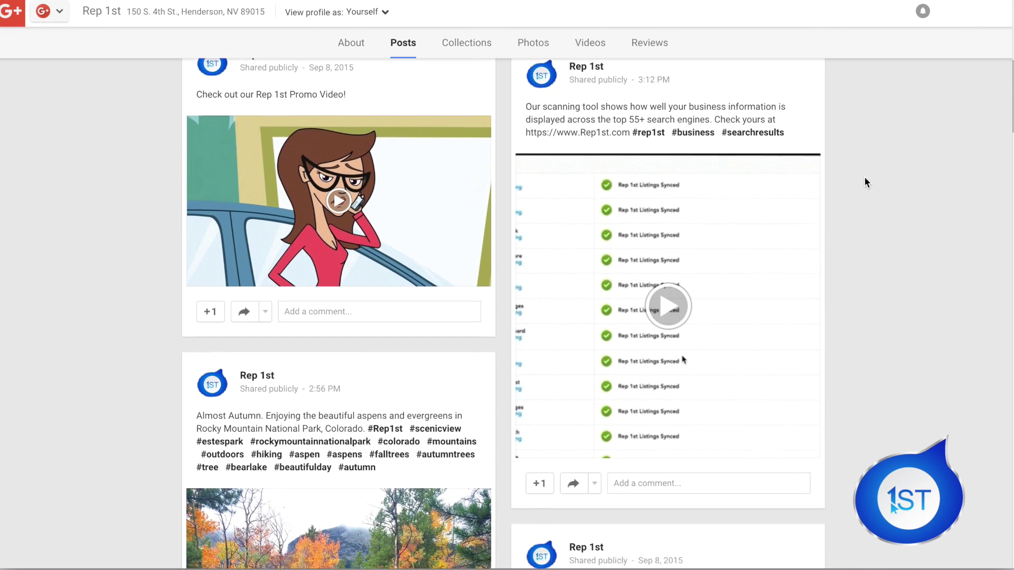
pyautogui.scroll(-2, 865, 176)
pyautogui.scroll(-1, 863, 176)
pyautogui.scroll(-3, 865, 176)
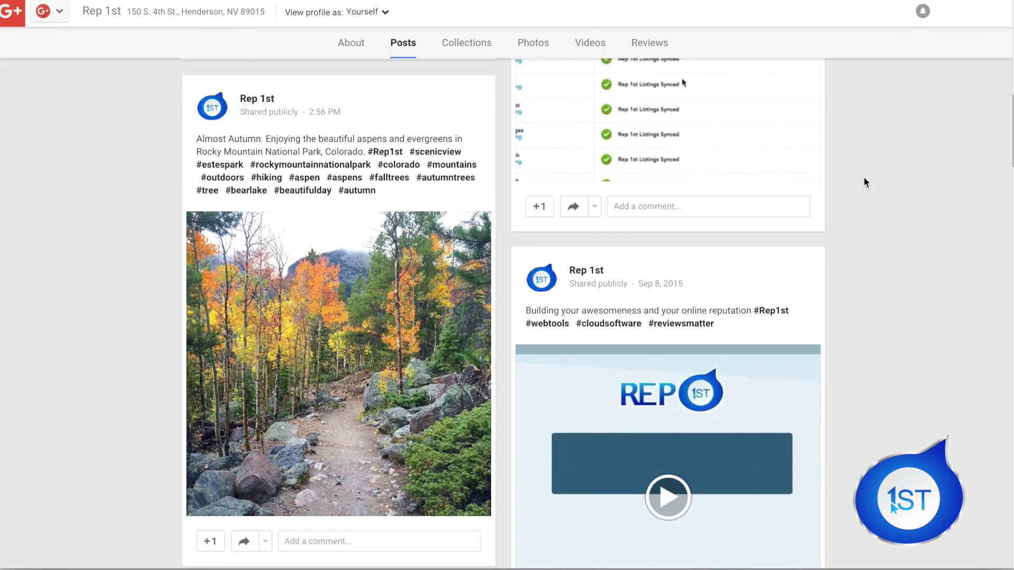
pyautogui.scroll(-2, 864, 177)
pyautogui.scroll(-3, 864, 177)
pyautogui.scroll(-3, 864, 177)
pyautogui.scroll(-2, 864, 182)
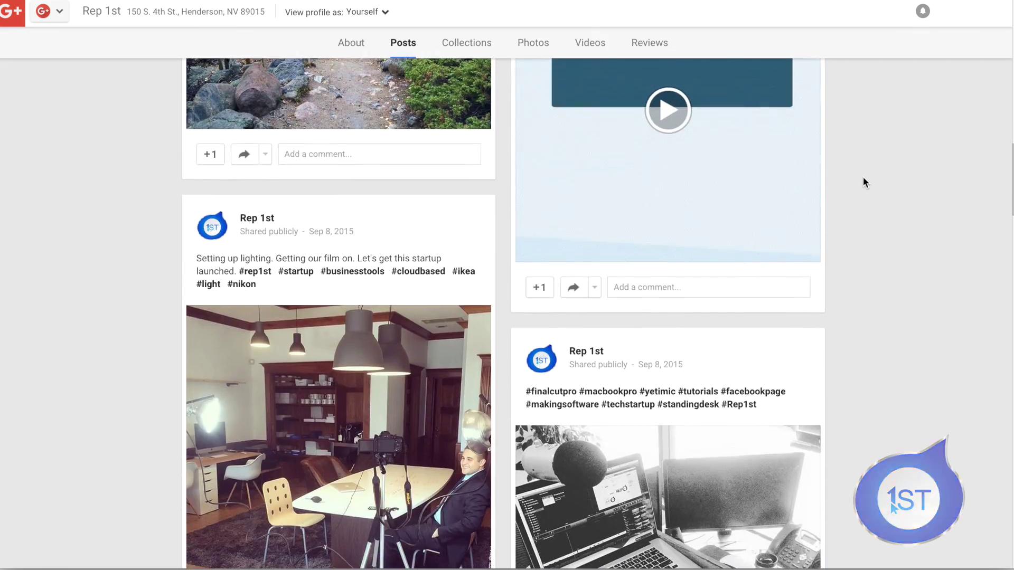
pyautogui.scroll(-2, 864, 182)
pyautogui.scroll(4, 863, 182)
pyautogui.scroll(3, 863, 182)
pyautogui.scroll(4, 864, 182)
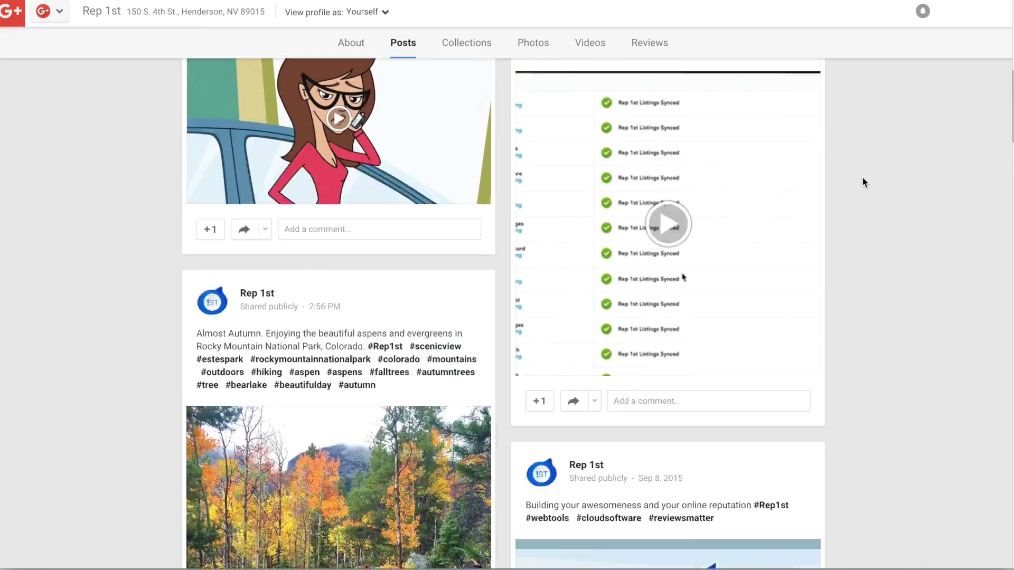
pyautogui.scroll(3, 863, 182)
pyautogui.scroll(3, 864, 183)
pyautogui.scroll(2, 864, 182)
pyautogui.scroll(1, 864, 182)
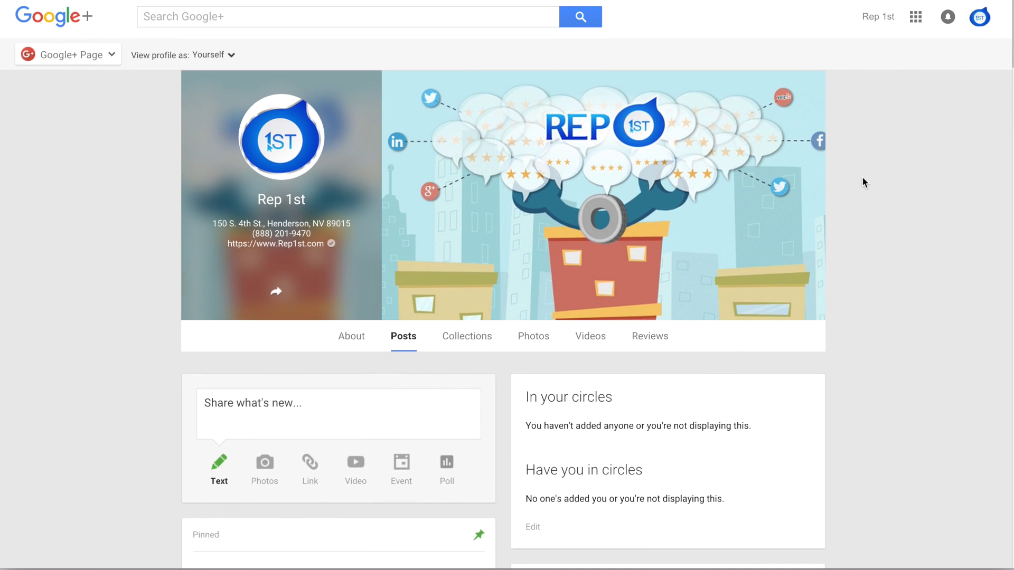
# Visit the Google My Business dashboard, then return to the Rep 1st Google+ page.
pyautogui.click(93, 55)
pyautogui.click(60, 58)
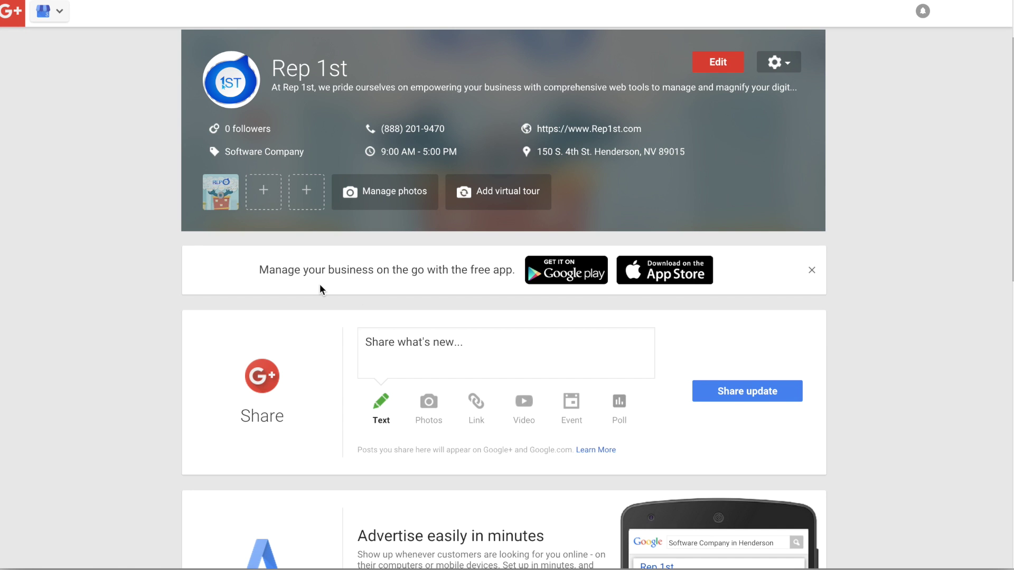
pyautogui.click(49, 12)
pyautogui.click(48, 48)
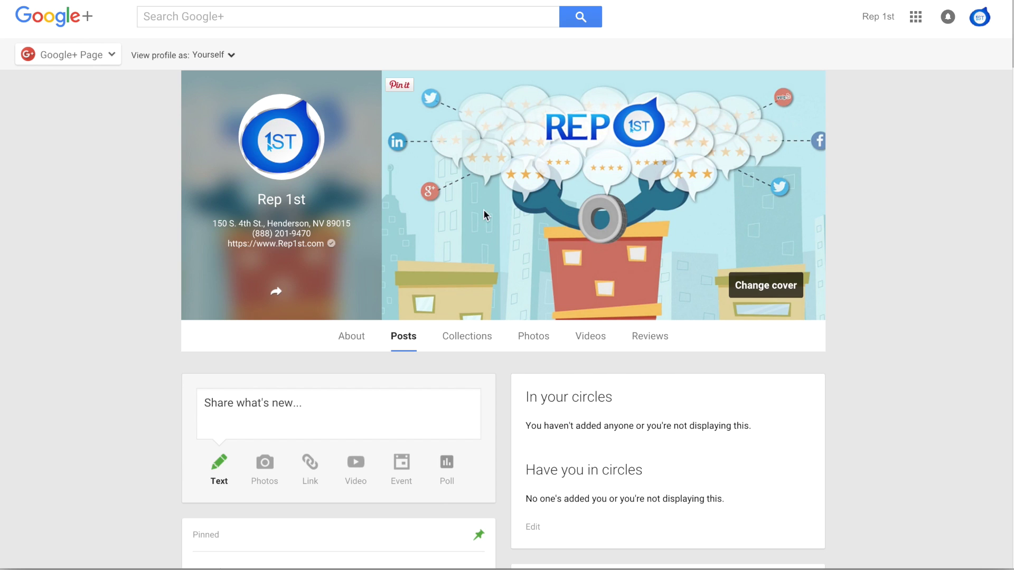
pyautogui.moveTo(764, 292)
pyautogui.scroll(-1, 507, 318)
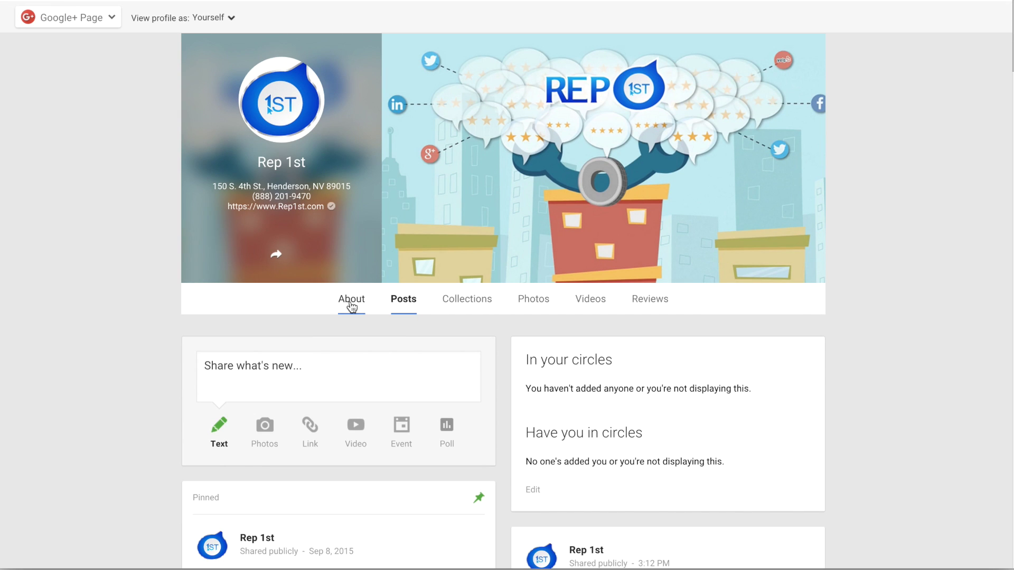
# Review Rep 1st's About details in the business information editor, then finish editing.
pyautogui.click(352, 306)
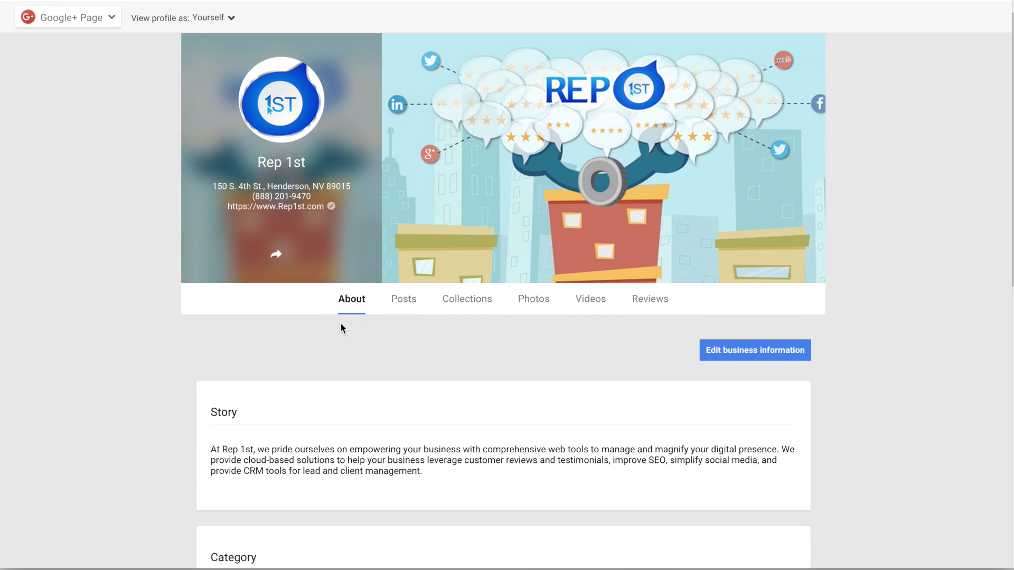
pyautogui.scroll(-3, 341, 323)
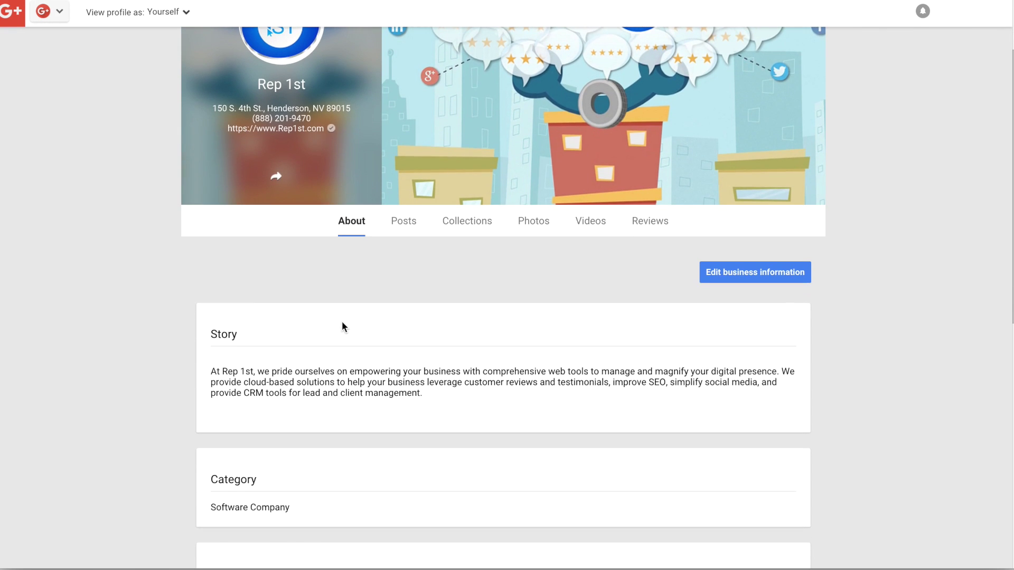
pyautogui.click(735, 272)
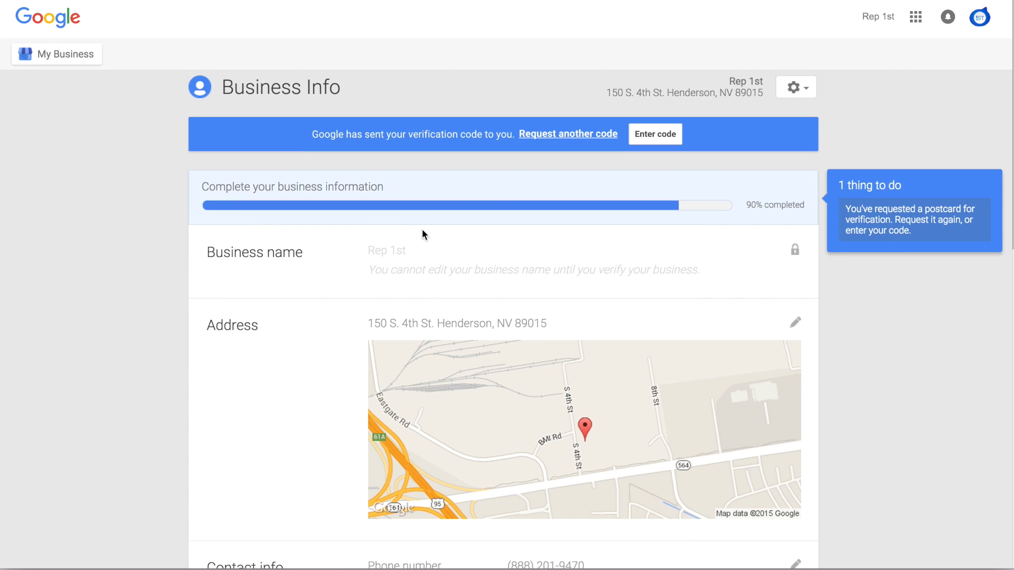
pyautogui.scroll(-5, 423, 229)
pyautogui.scroll(-2, 423, 229)
pyautogui.scroll(3, 448, 238)
pyautogui.scroll(-2, 448, 238)
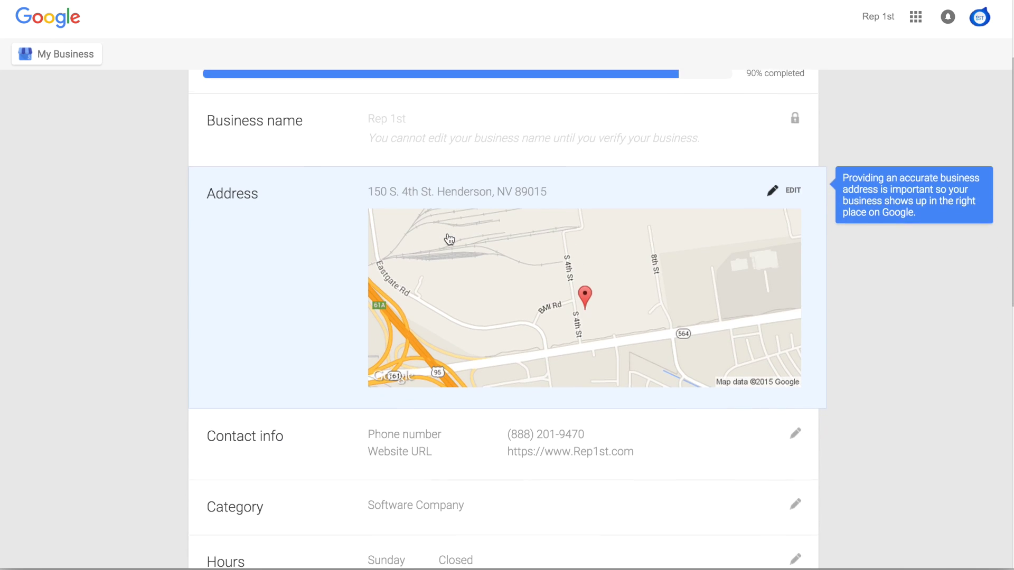
pyautogui.scroll(-1, 448, 238)
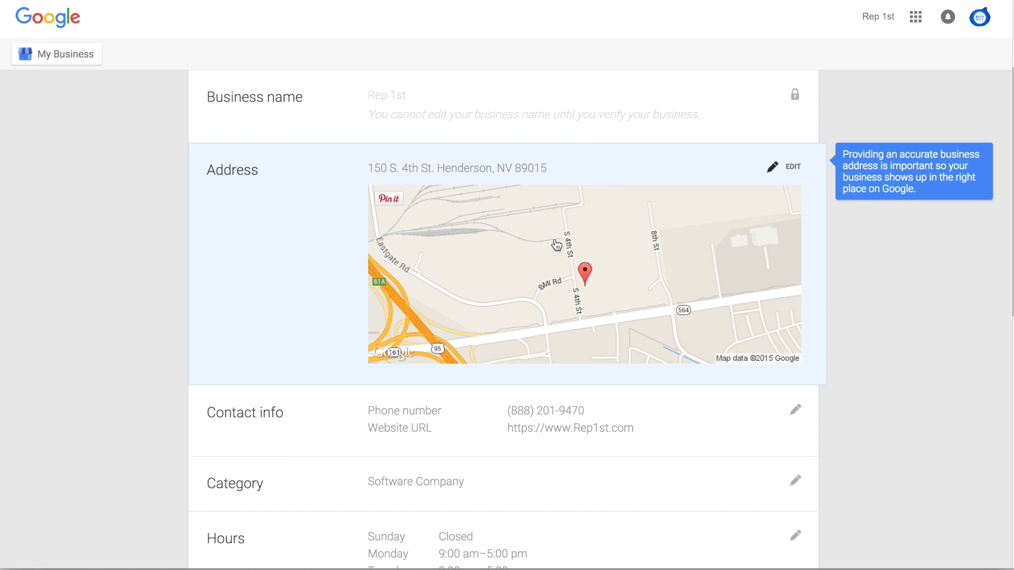
pyautogui.scroll(-4, 557, 246)
pyautogui.scroll(-3, 557, 246)
pyautogui.scroll(-3, 557, 245)
pyautogui.scroll(2, 559, 249)
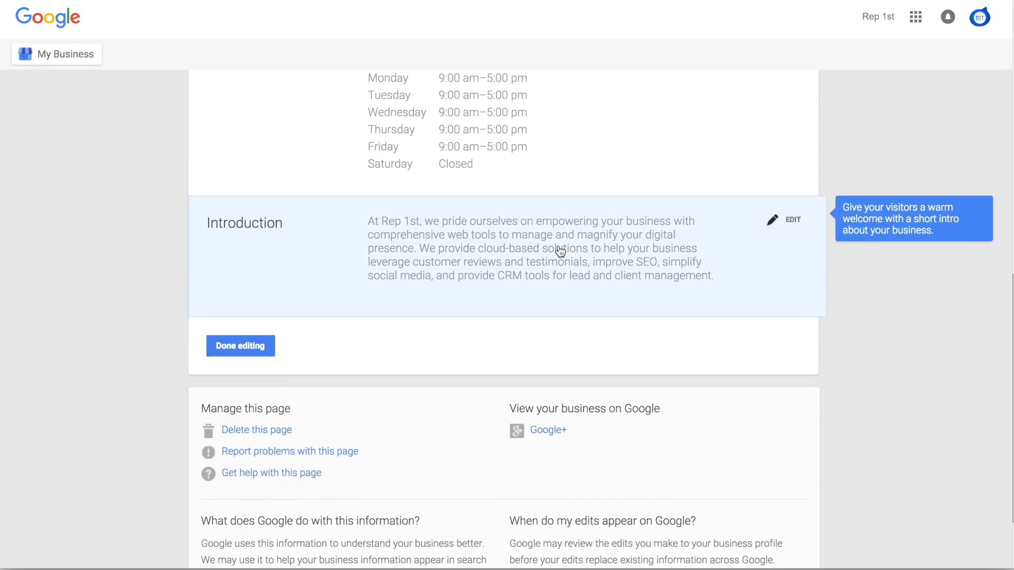
pyautogui.scroll(2, 559, 250)
pyautogui.click(241, 466)
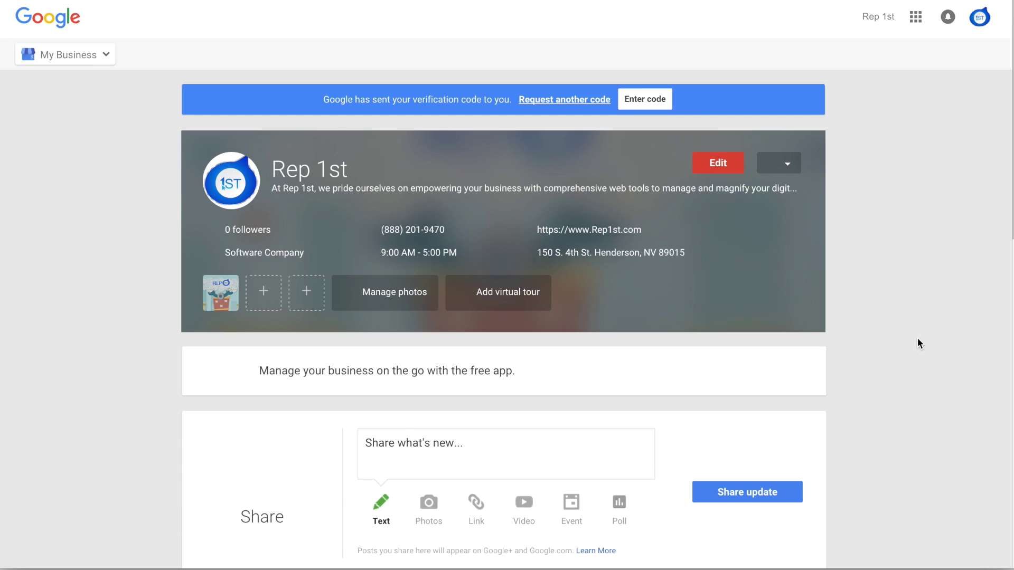
# Switch to the Rep 1st Google+ page and open the About tab's editor for the +Rep1stco URL.
pyautogui.click(67, 55)
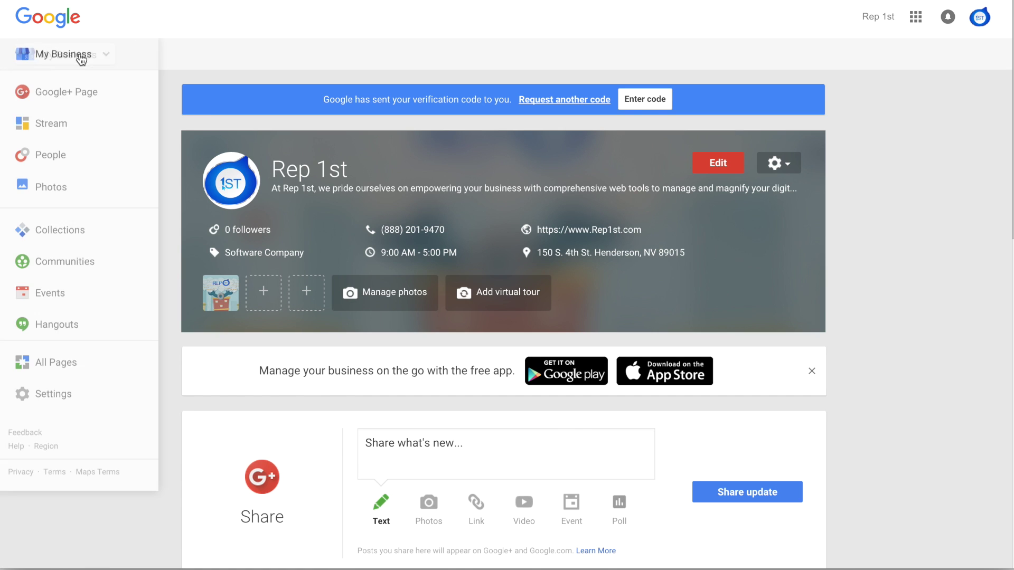
pyautogui.click(72, 93)
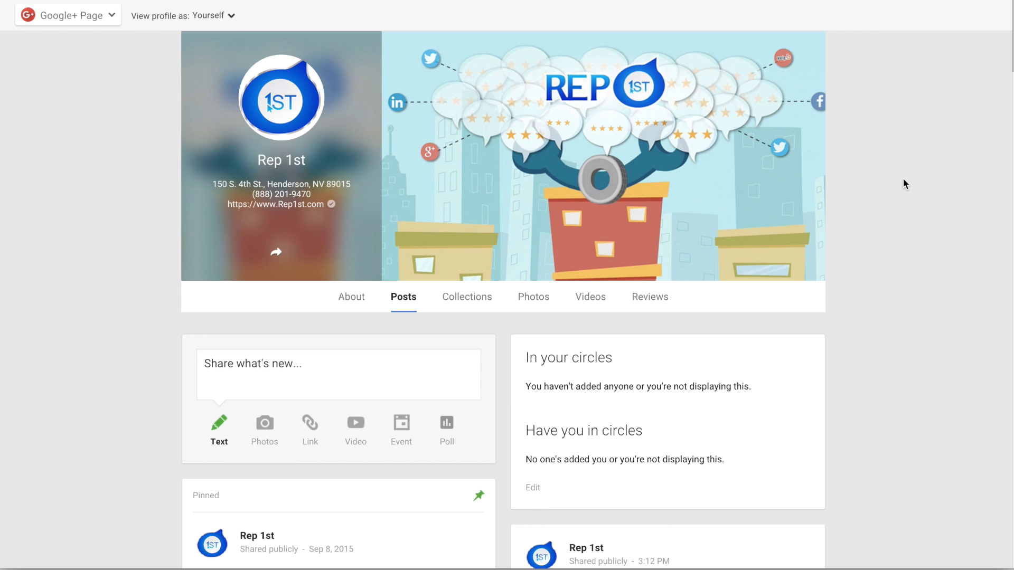
pyautogui.scroll(-1, 903, 184)
pyautogui.click(350, 297)
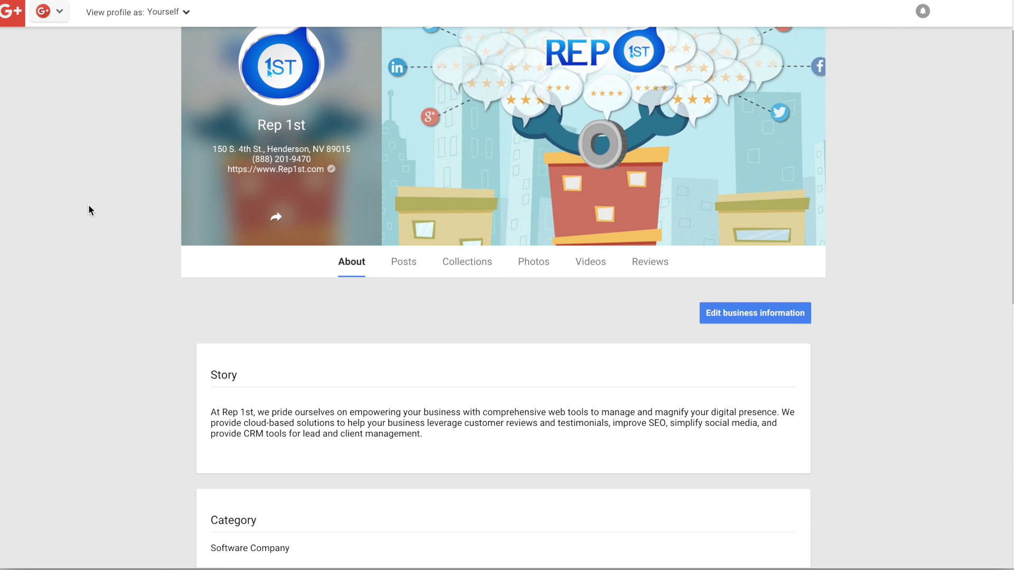
pyautogui.scroll(-3, 127, 214)
pyautogui.scroll(-3, 128, 213)
pyautogui.scroll(-3, 238, 207)
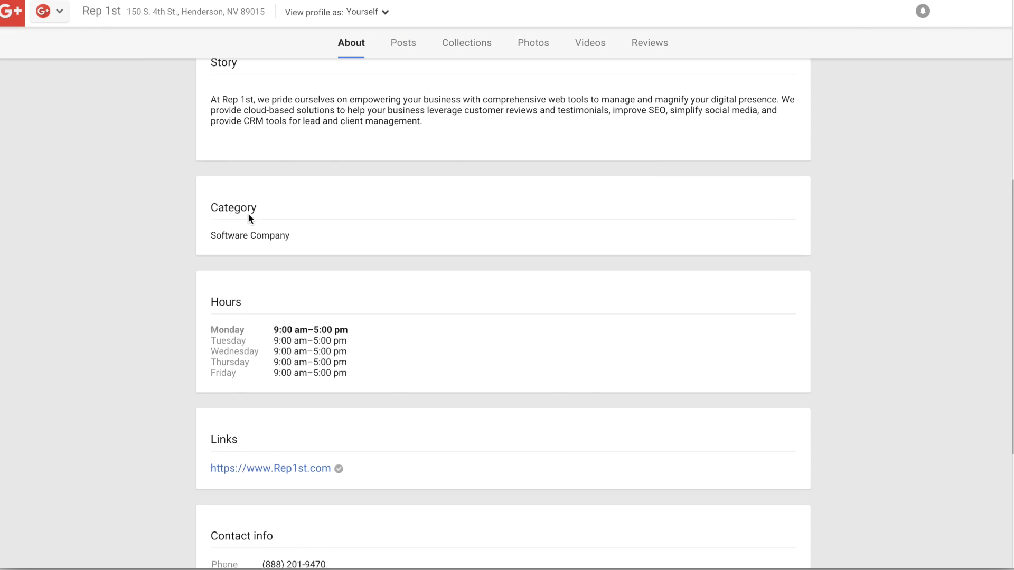
pyautogui.scroll(-3, 233, 214)
pyautogui.scroll(-3, 233, 213)
pyautogui.scroll(-2, 232, 213)
pyautogui.scroll(-1, 232, 213)
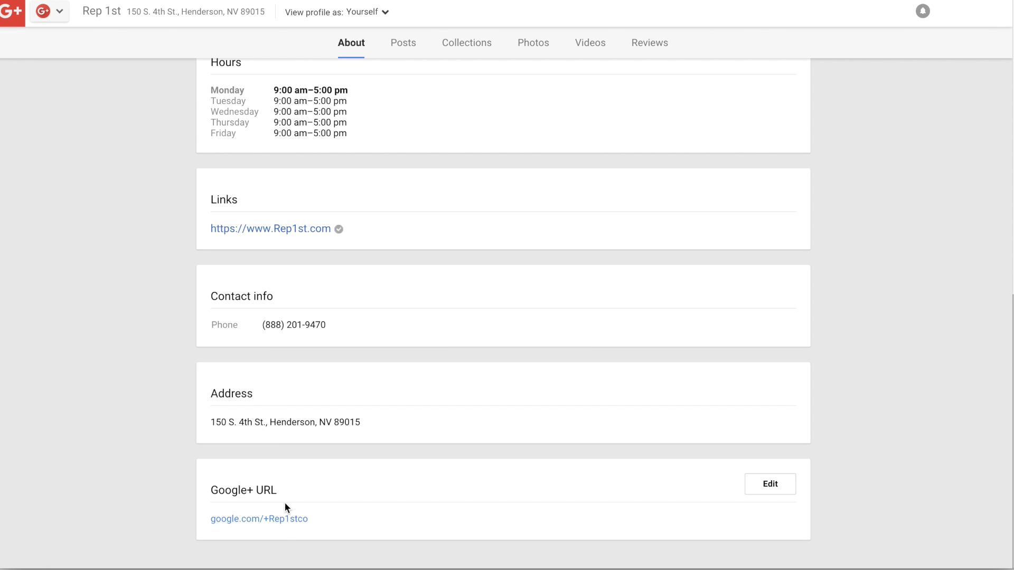
pyautogui.click(760, 488)
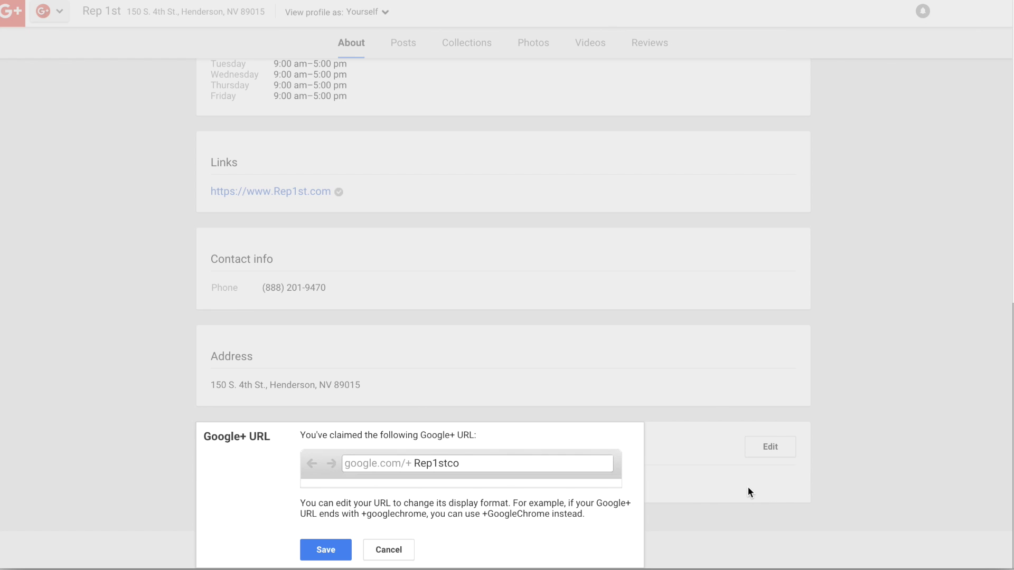
# Erase the +Rep1stco name as a demo, cancel without saving, and show the Posts feed.
pyautogui.click(497, 466)
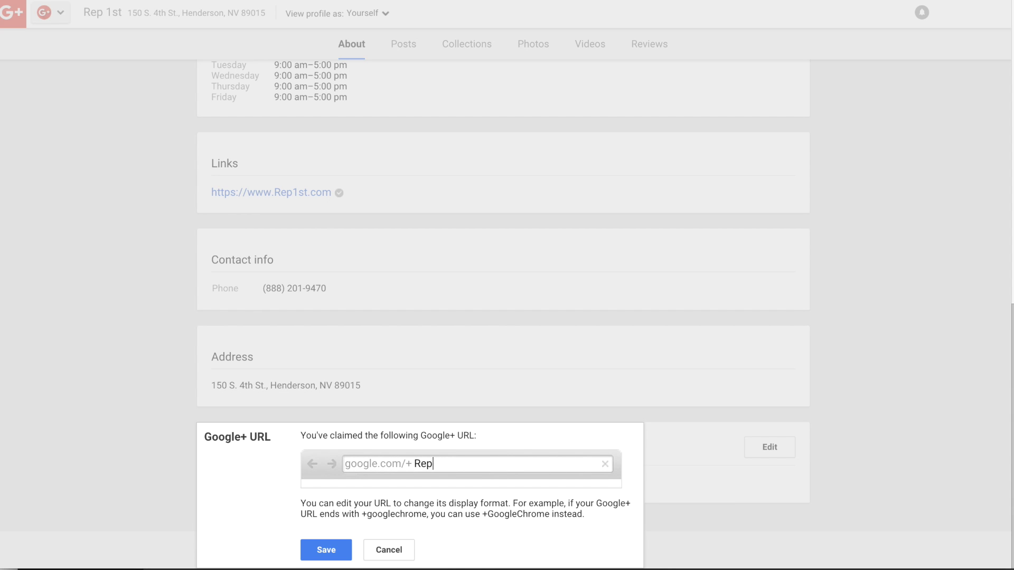
pyautogui.press('BackSpace')
pyautogui.press('BackSpace')
pyautogui.press('BackSpace')
pyautogui.write('YourBusi')
pyautogui.write('nessName')
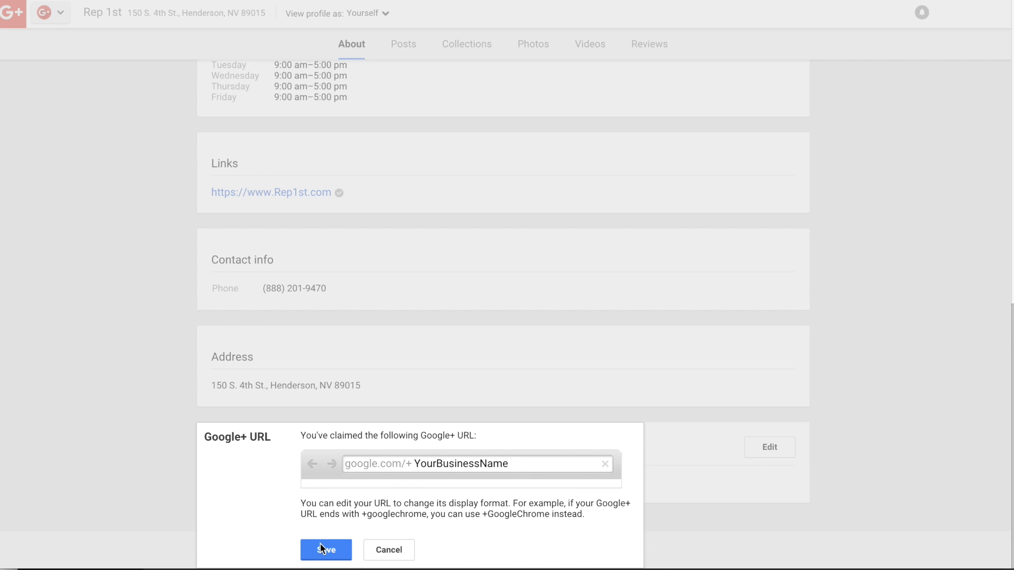
pyautogui.click(389, 550)
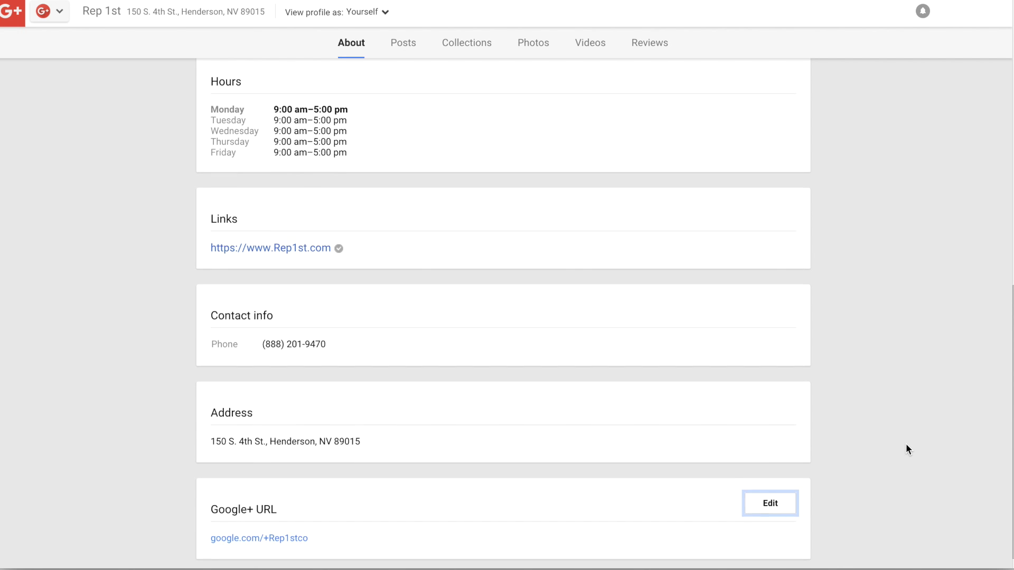
pyautogui.scroll(8, 905, 443)
pyautogui.scroll(3, 906, 445)
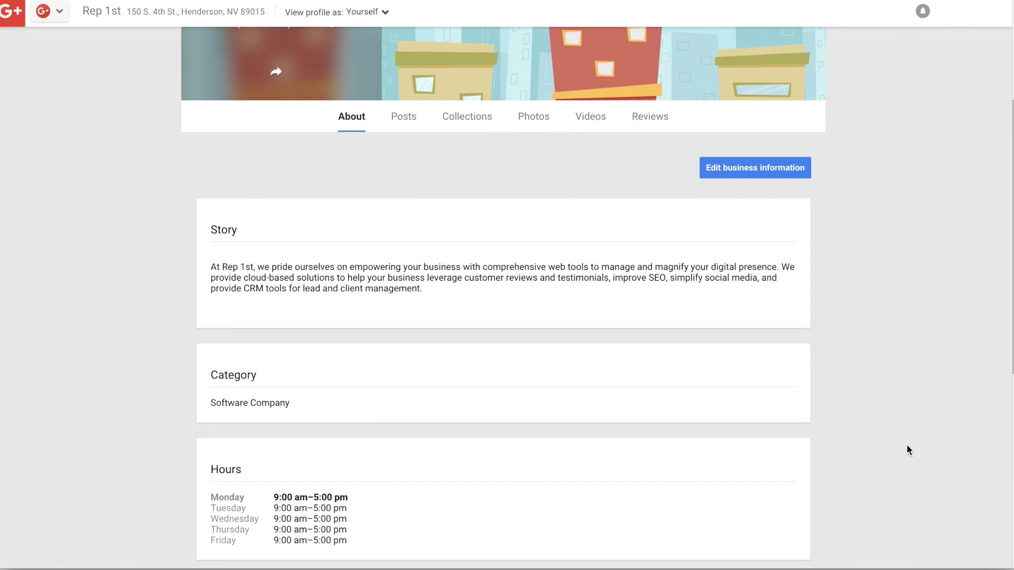
pyautogui.scroll(6, 909, 444)
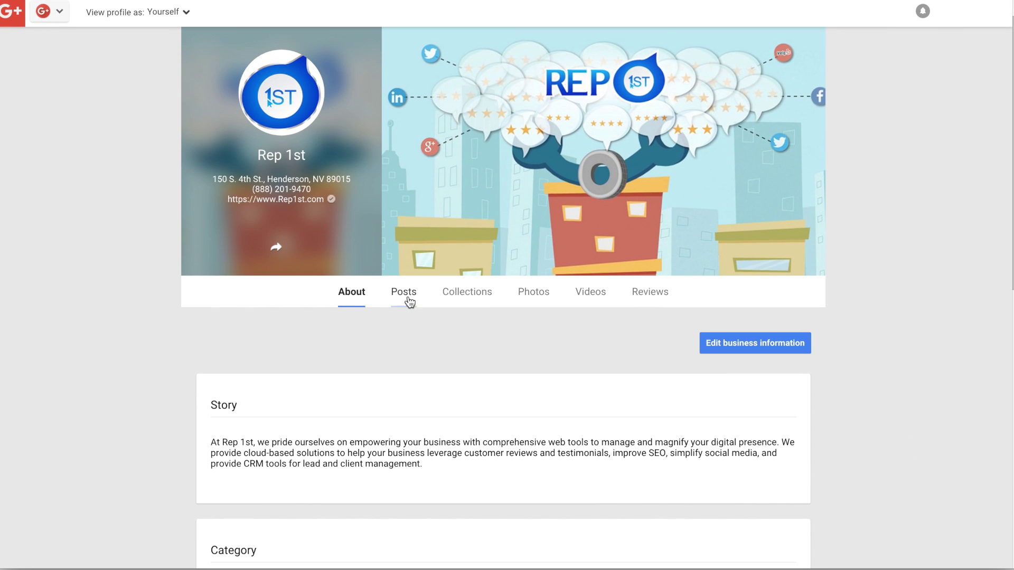
pyautogui.click(403, 294)
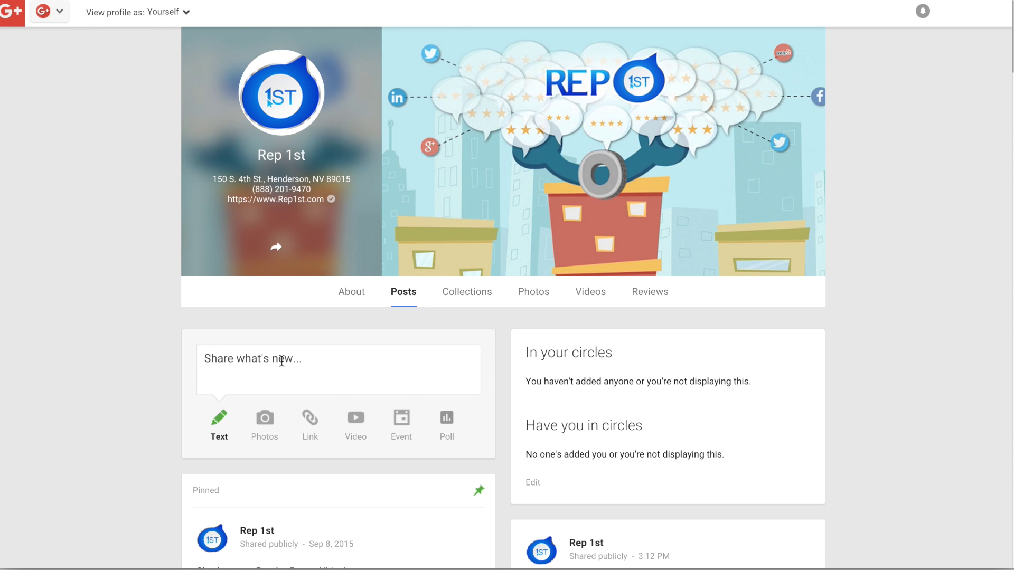
# Start composing a new Rep 1st post through 'Share what's new...' on the Posts tab.
pyautogui.click(282, 361)
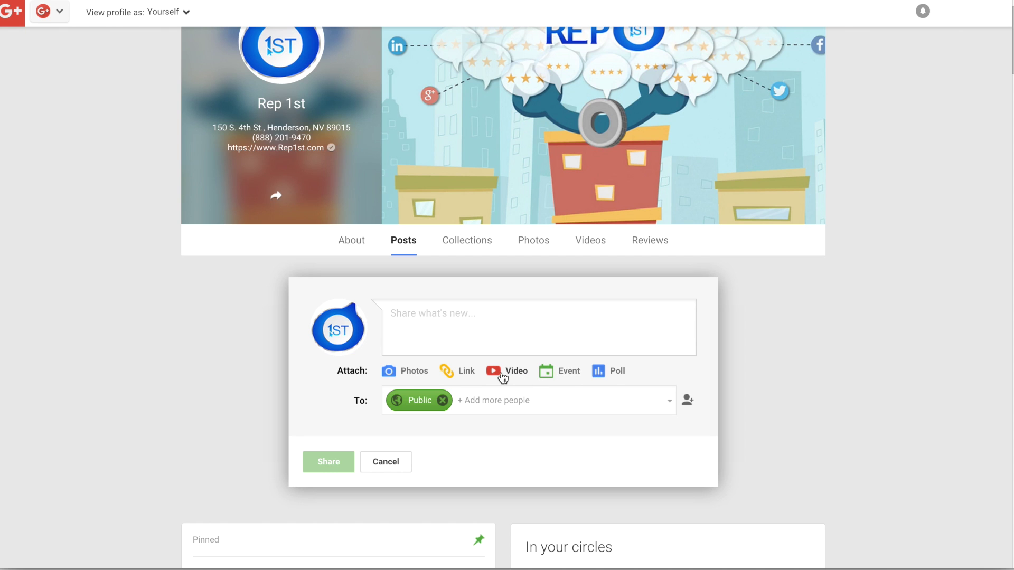
pyautogui.write('Our ')
pyautogui.write('scanning tool ')
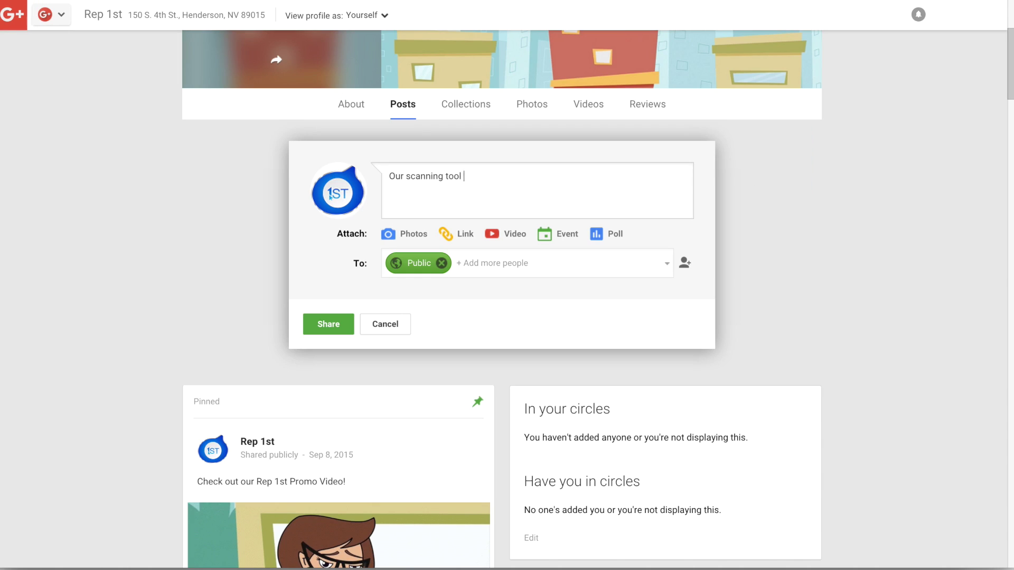
pyautogui.write('shows how well your business inform')
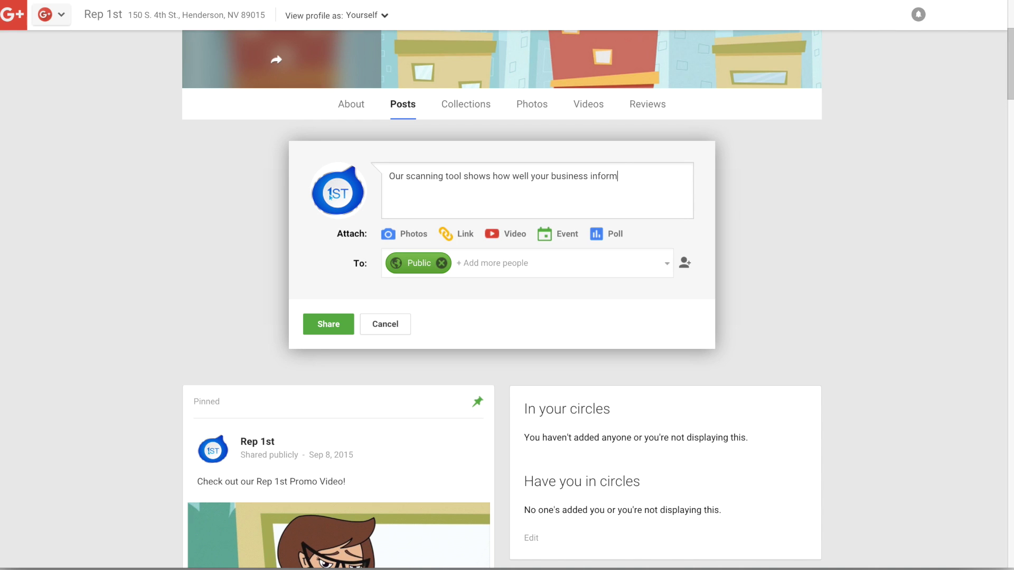
pyautogui.write('ation is displayed ')
pyautogui.write('across the top 55+ search engines')
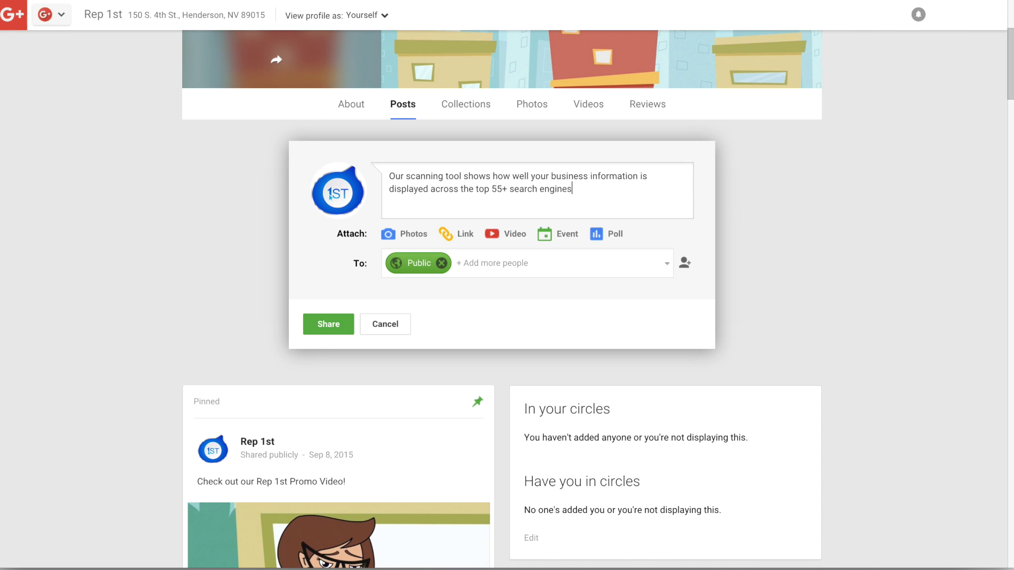
pyautogui.write('. Check yours a')
pyautogui.write('t https://www.')
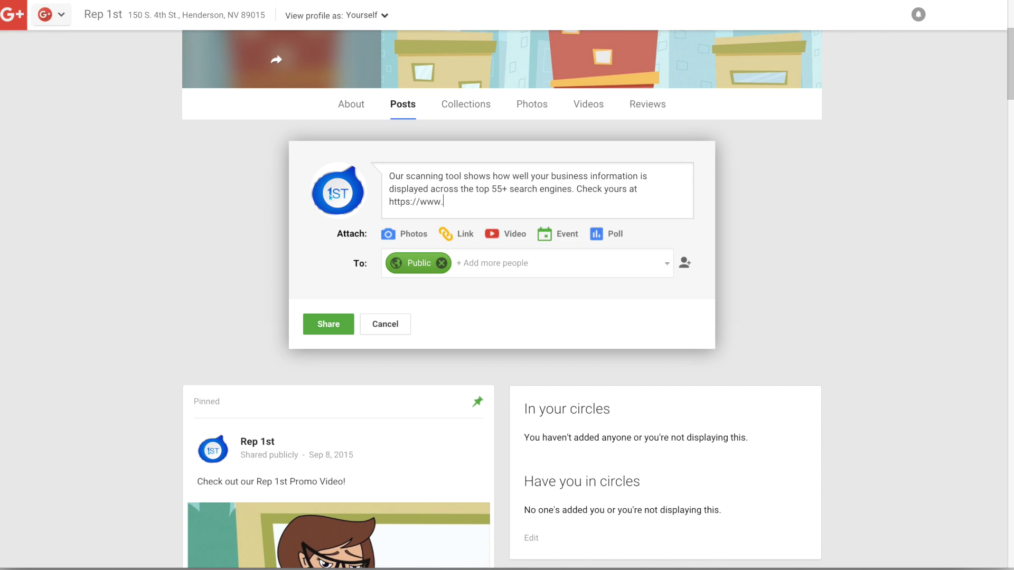
pyautogui.write('Rep1st.com #')
pyautogui.write('Rep1st #sea')
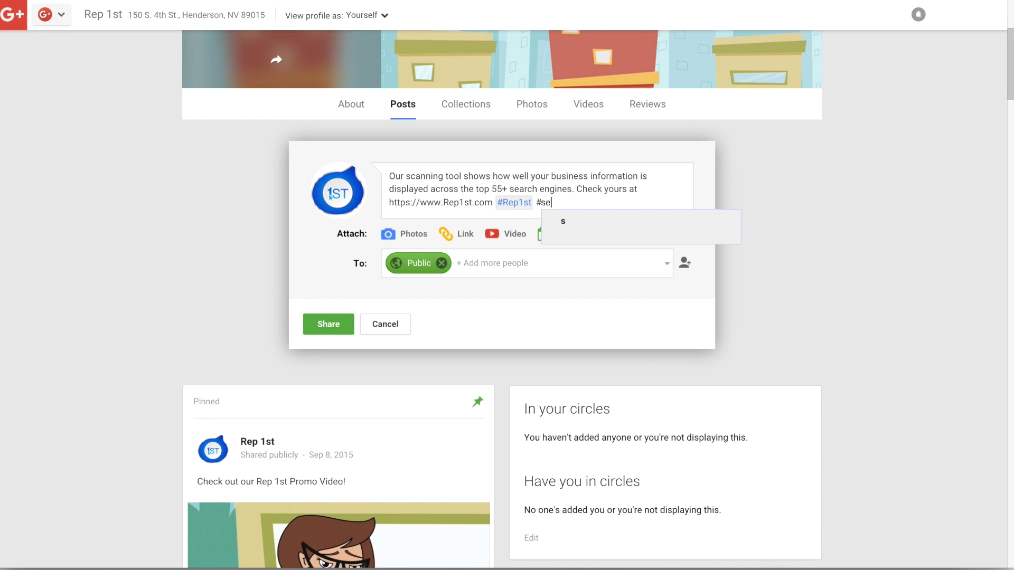
pyautogui.write('rchresults #')
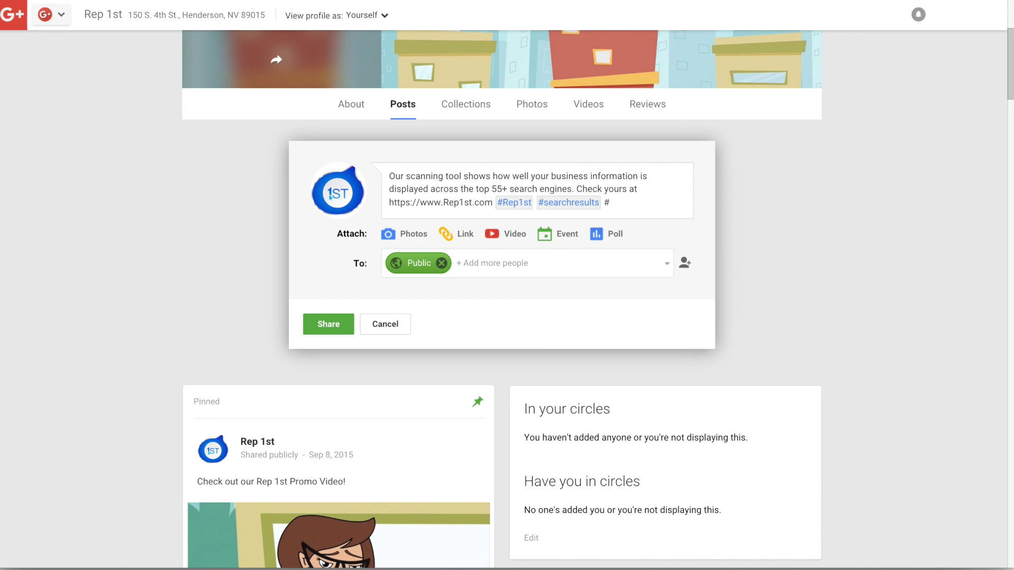
pyautogui.write('smarterbusiness')
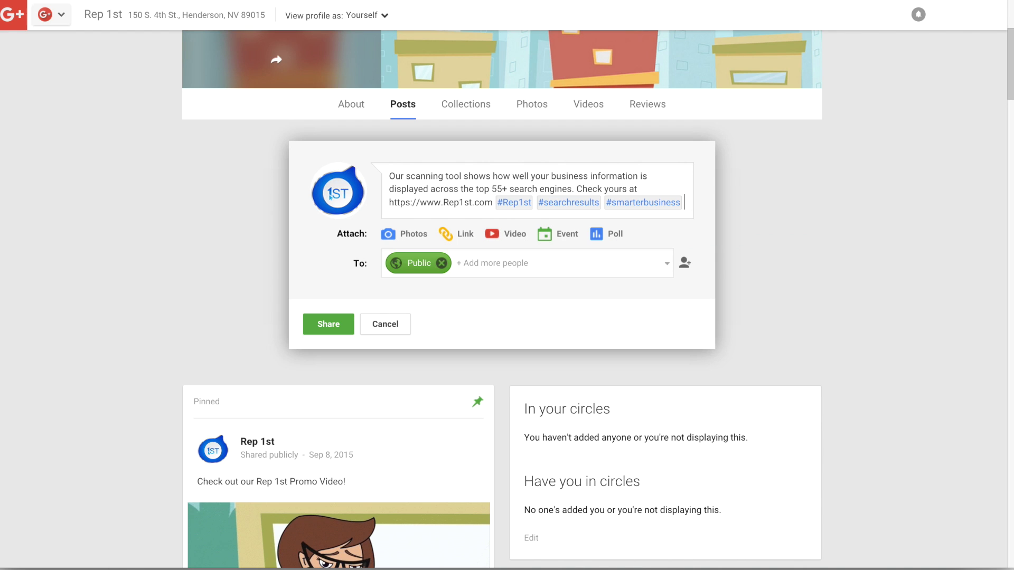
# Upload ScanningTool.m4v, caption it 'Can potential customers find you on Google?', and attach it.
pyautogui.click(513, 236)
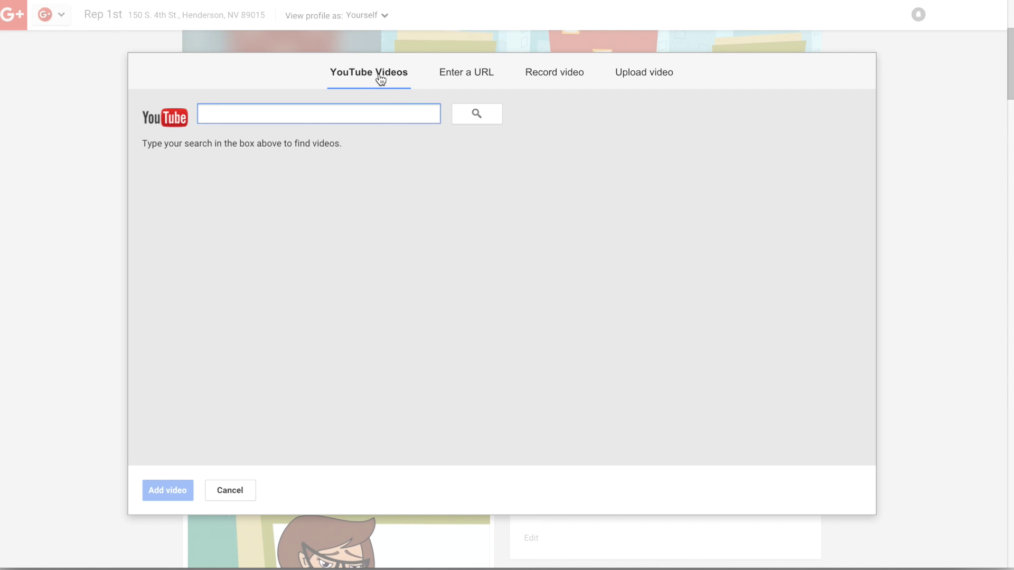
pyautogui.click(631, 76)
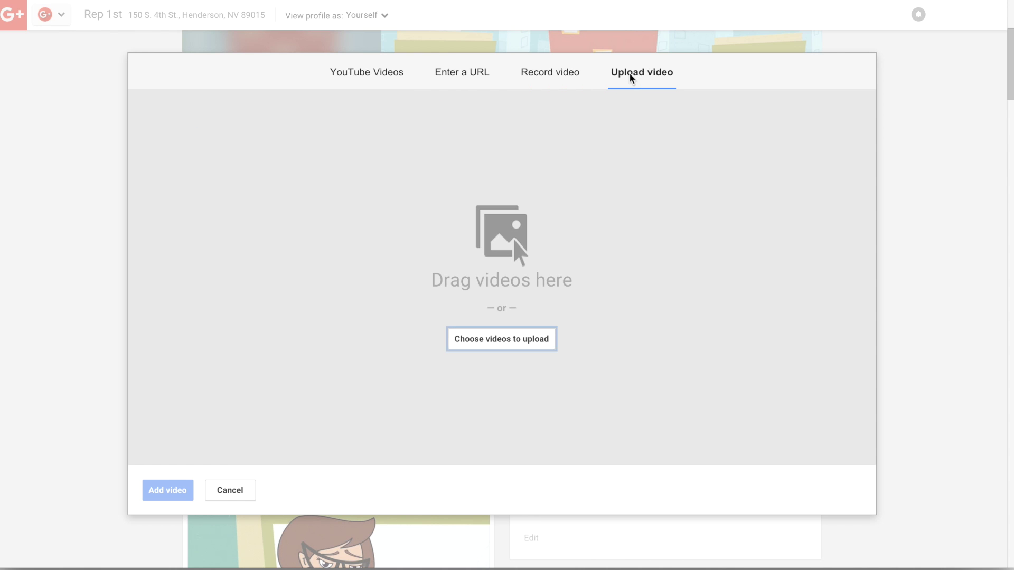
pyautogui.click(502, 340)
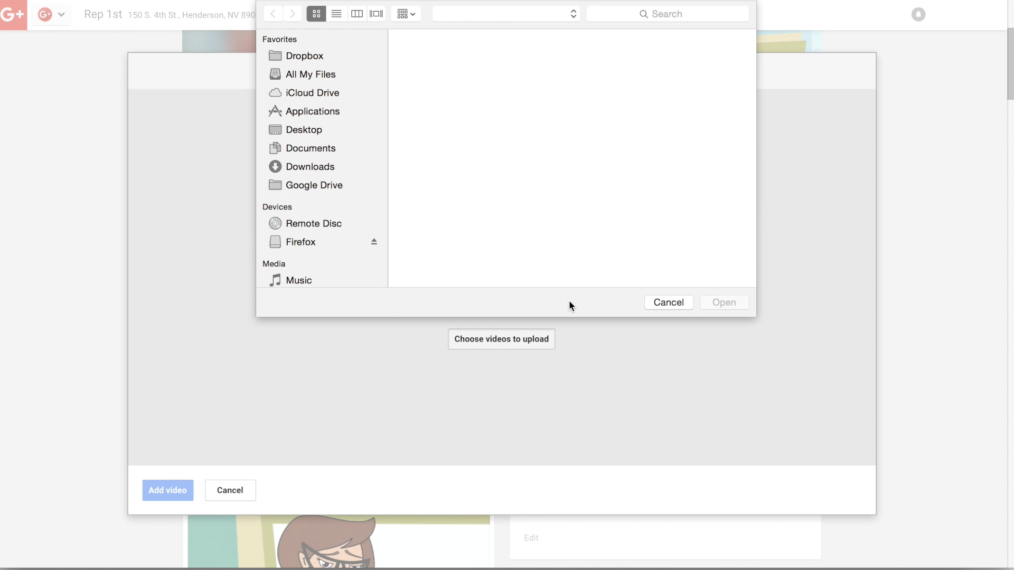
pyautogui.click(438, 60)
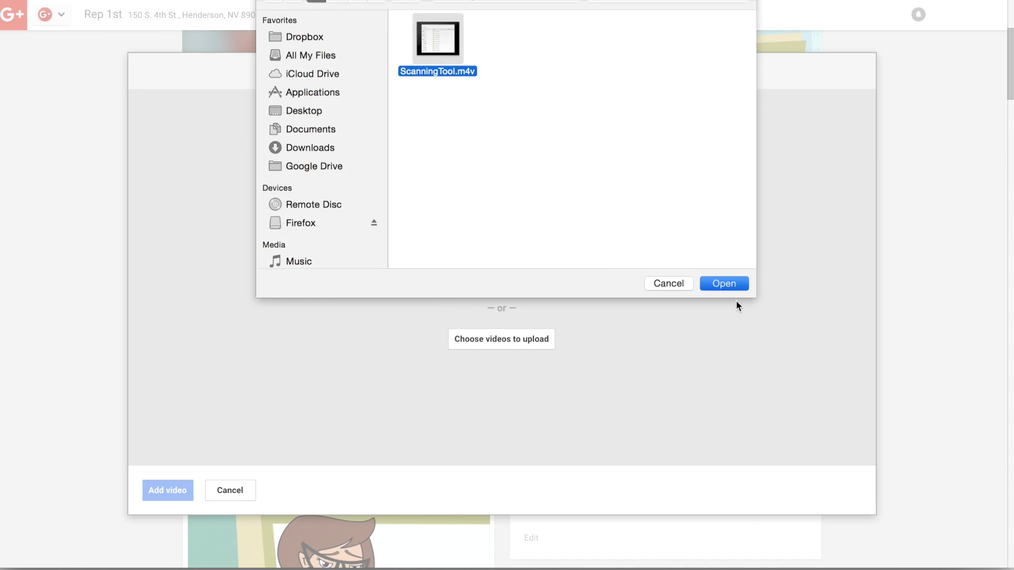
pyautogui.click(723, 303)
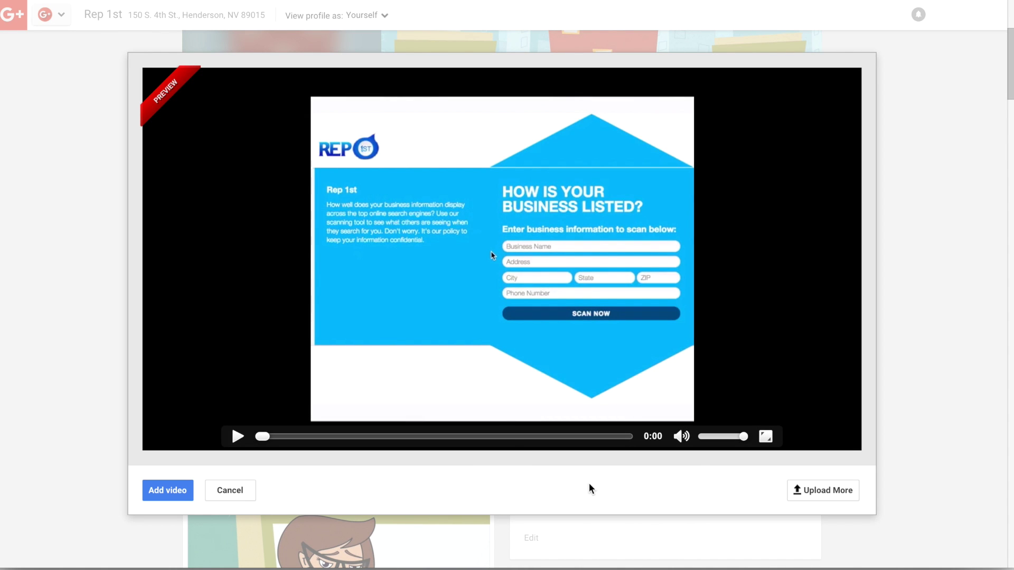
pyautogui.click(494, 464)
pyautogui.write('Can pot')
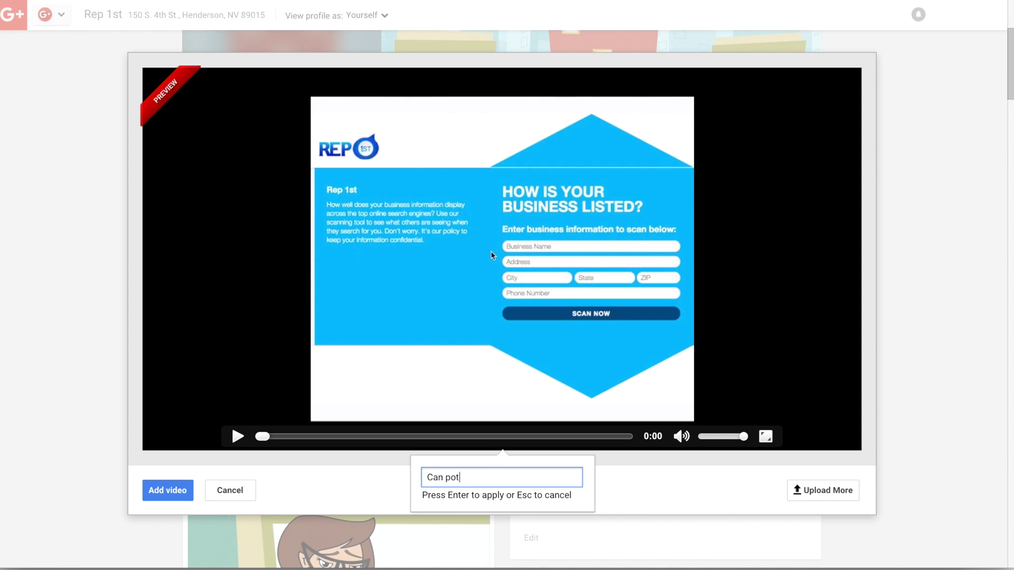
pyautogui.write('ential customers find you on G')
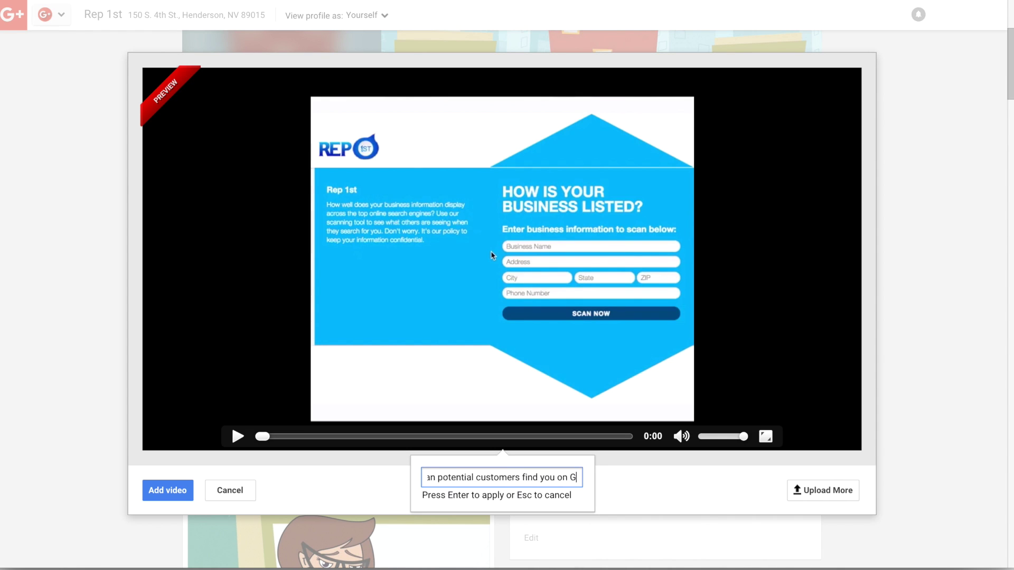
pyautogui.write('oogle?')
pyautogui.press('Return')
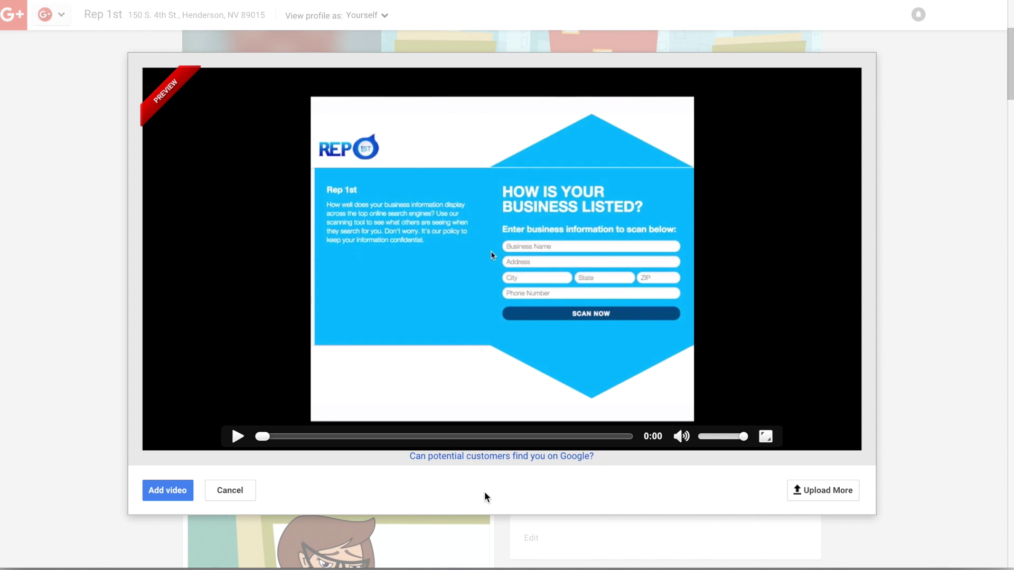
pyautogui.click(168, 491)
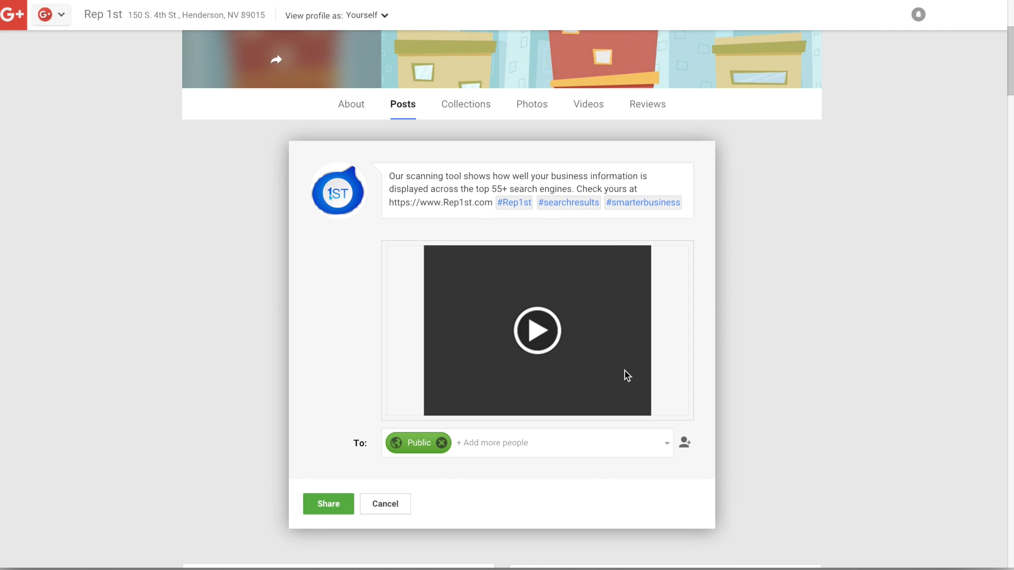
# Check the post's comment and reshare options, then share it publicly.
pyautogui.click(668, 445)
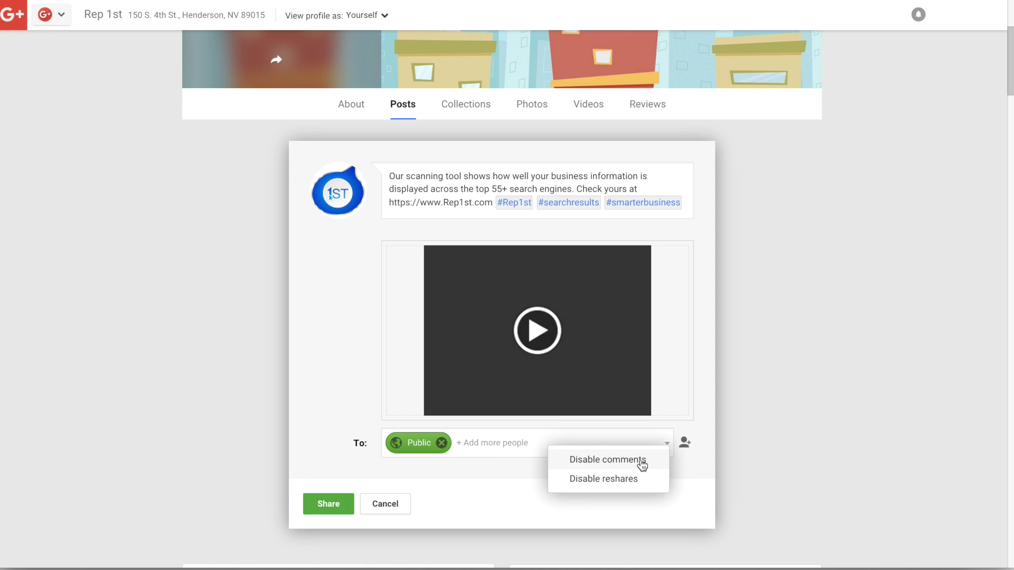
pyautogui.click(509, 499)
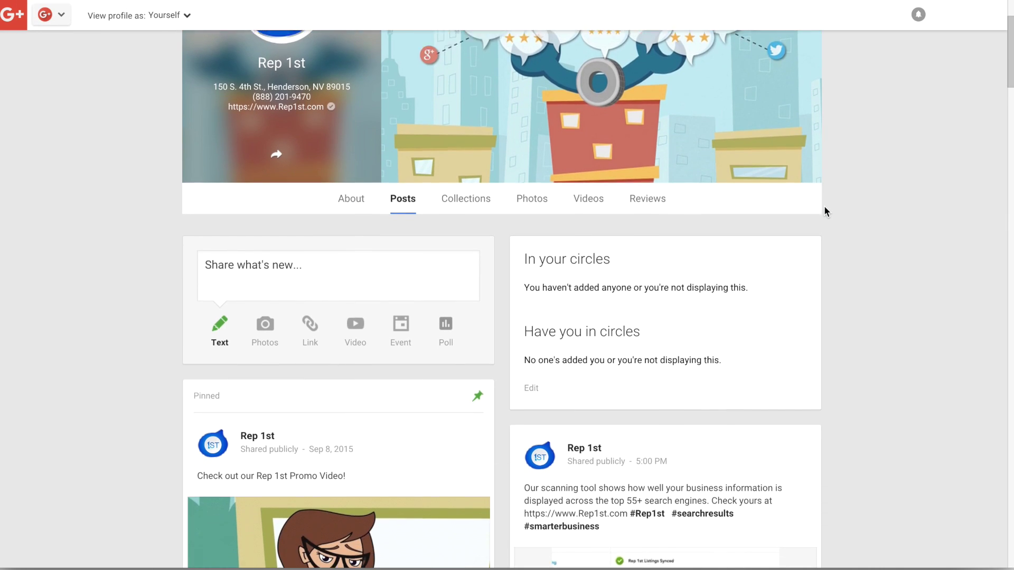
pyautogui.scroll(-3, 824, 211)
pyautogui.scroll(-2, 824, 212)
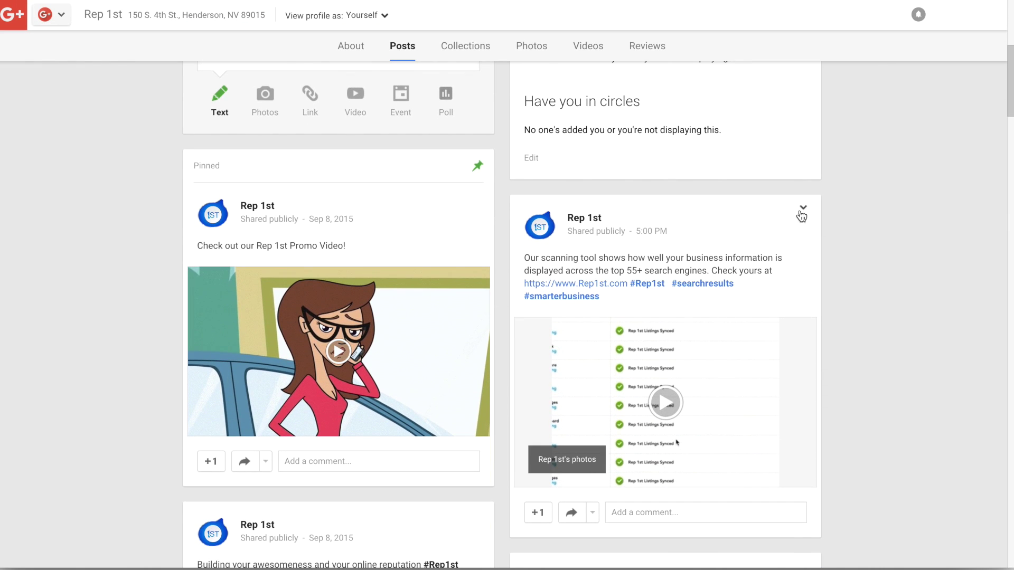
pyautogui.click(802, 211)
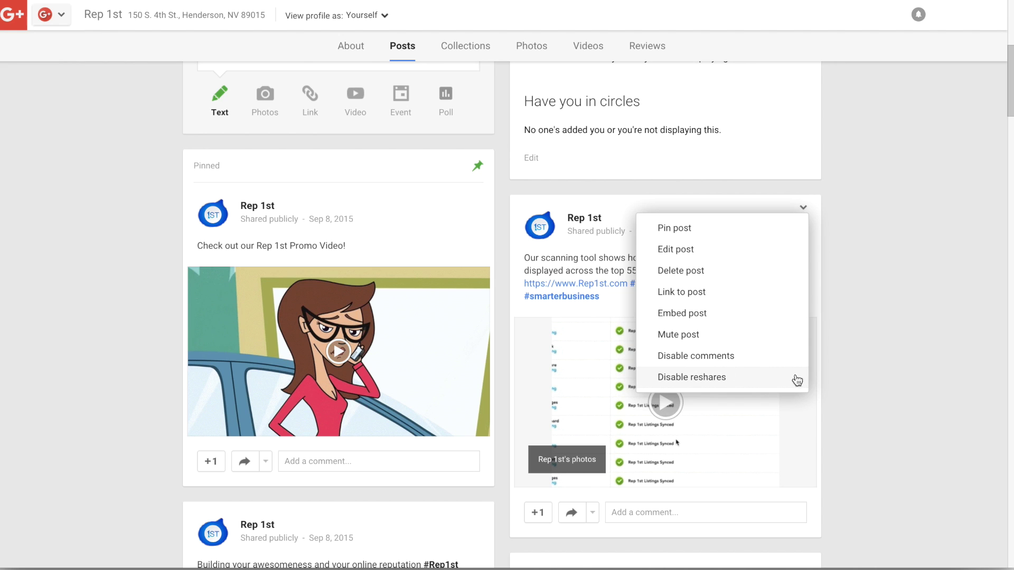
pyautogui.click(860, 367)
pyautogui.scroll(2, 860, 367)
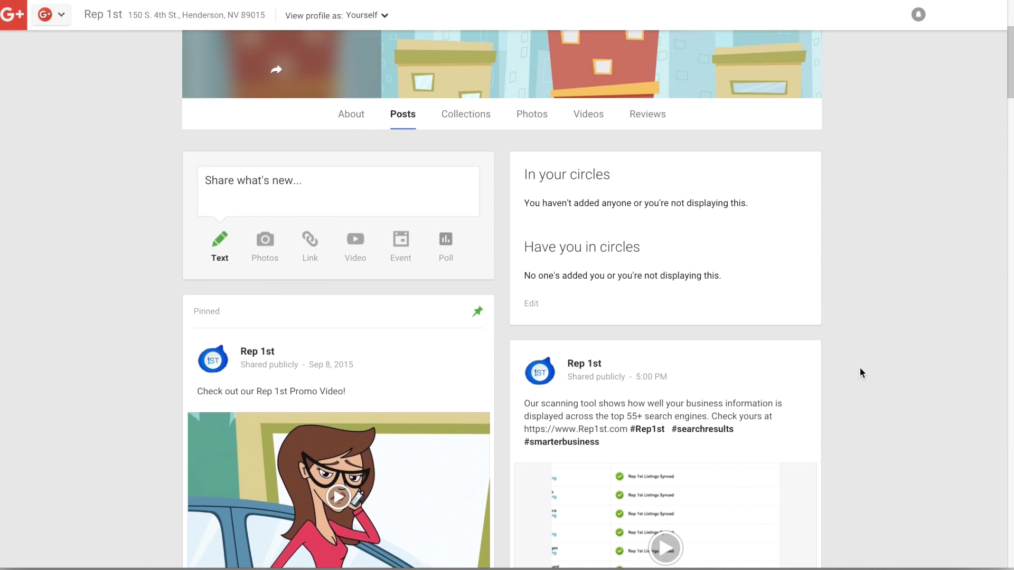
pyautogui.scroll(3, 860, 368)
pyautogui.scroll(2, 860, 366)
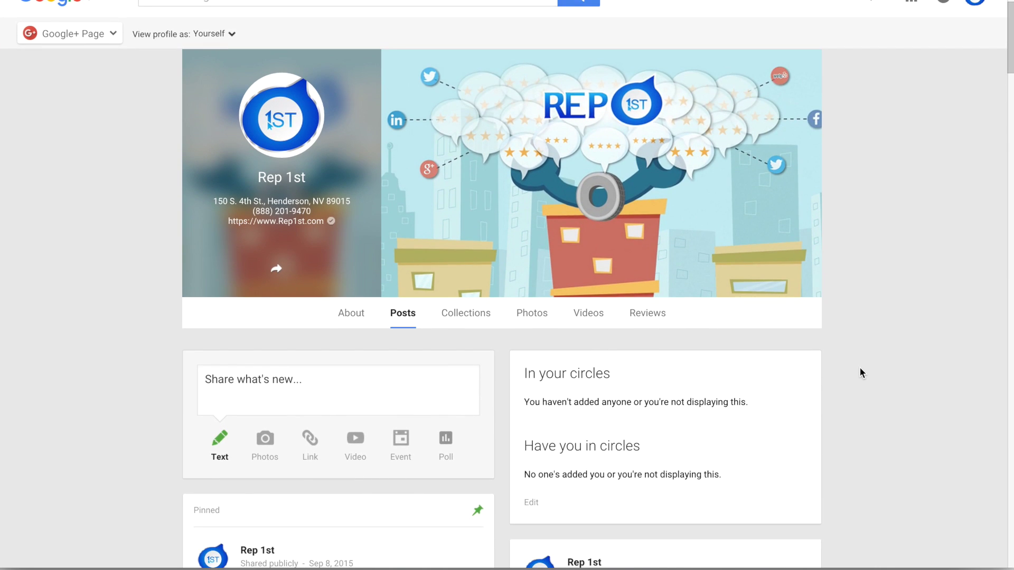
pyautogui.scroll(1, 859, 367)
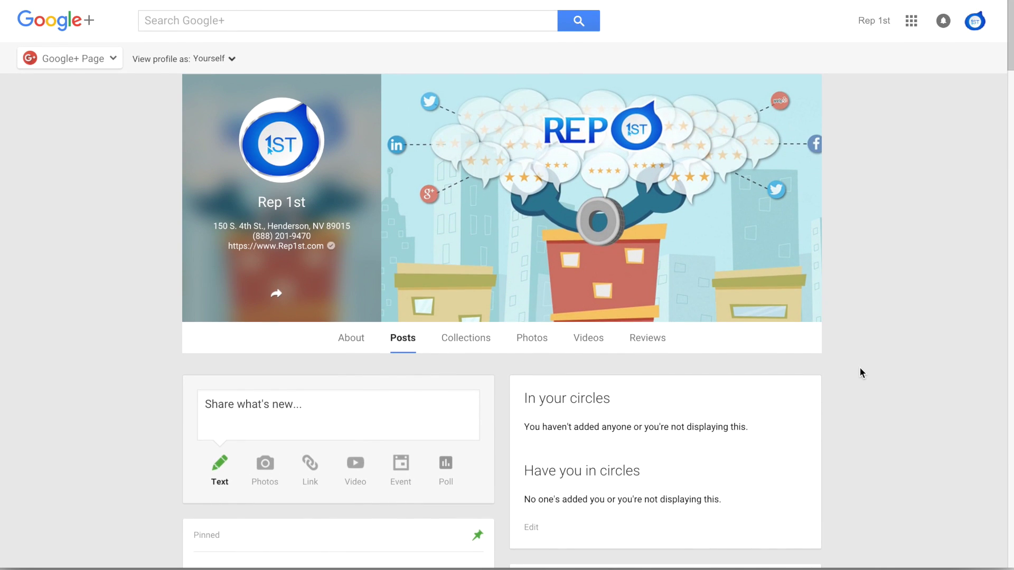